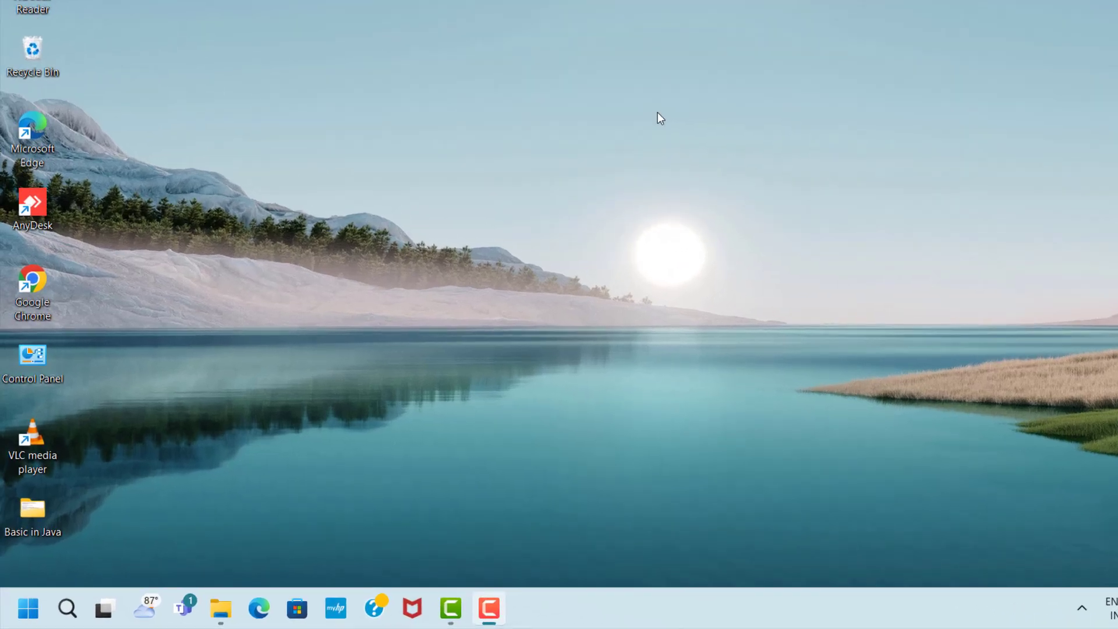
- Open the roaming application data folder by running %appdata%
{"action": "key", "text": "super+r"}
{"action": "type", "text": "%appd"}
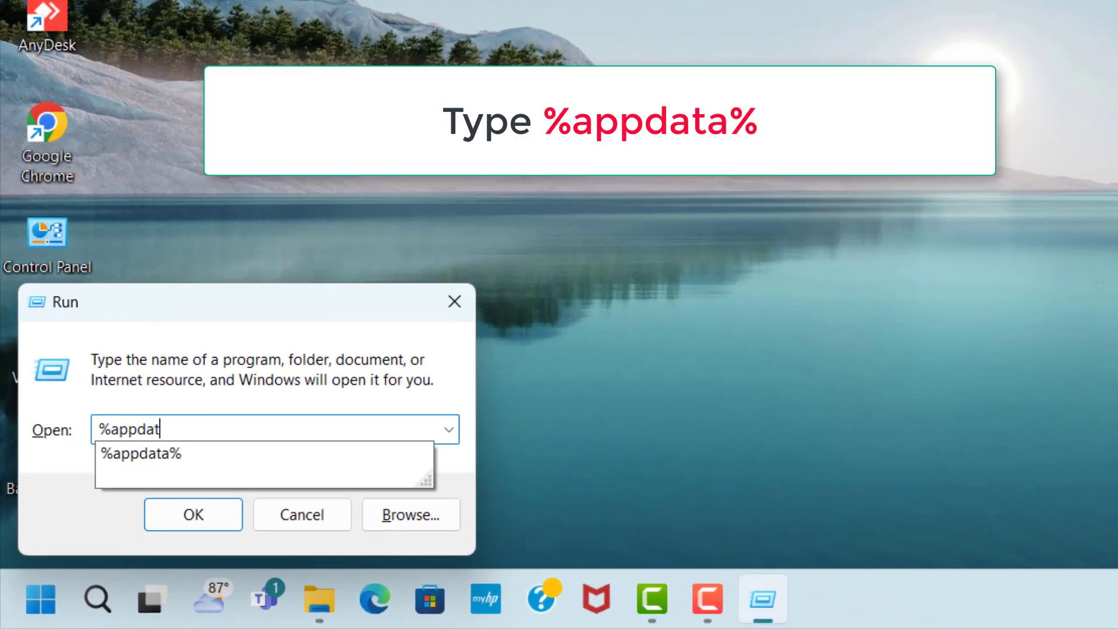
{"action": "type", "text": "ata%"}
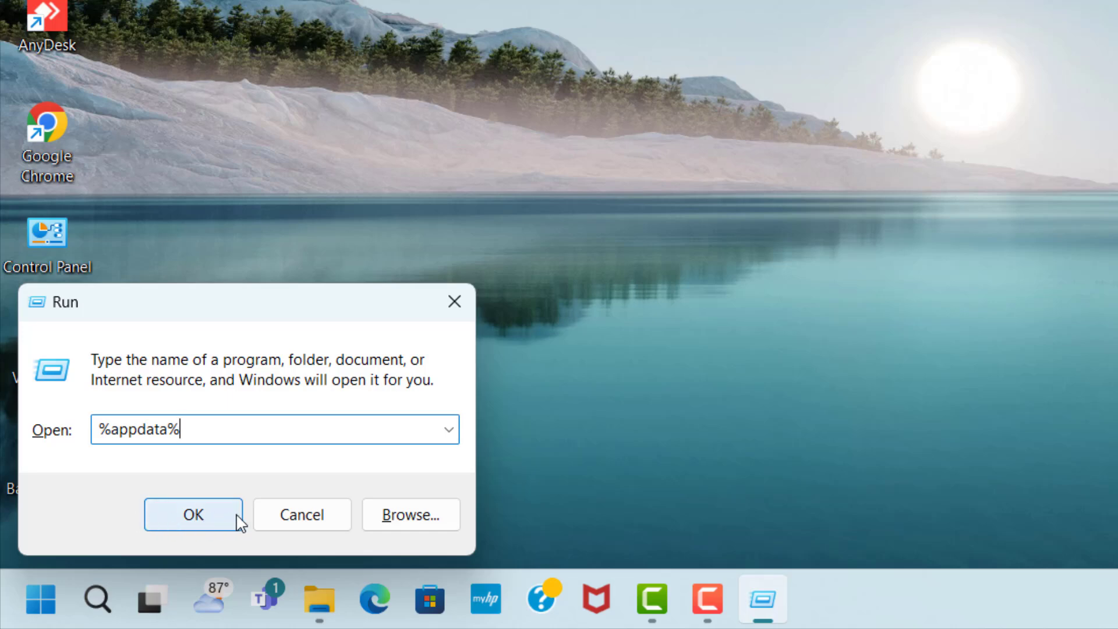
{"action": "left_click", "coordinate": [239, 521]}
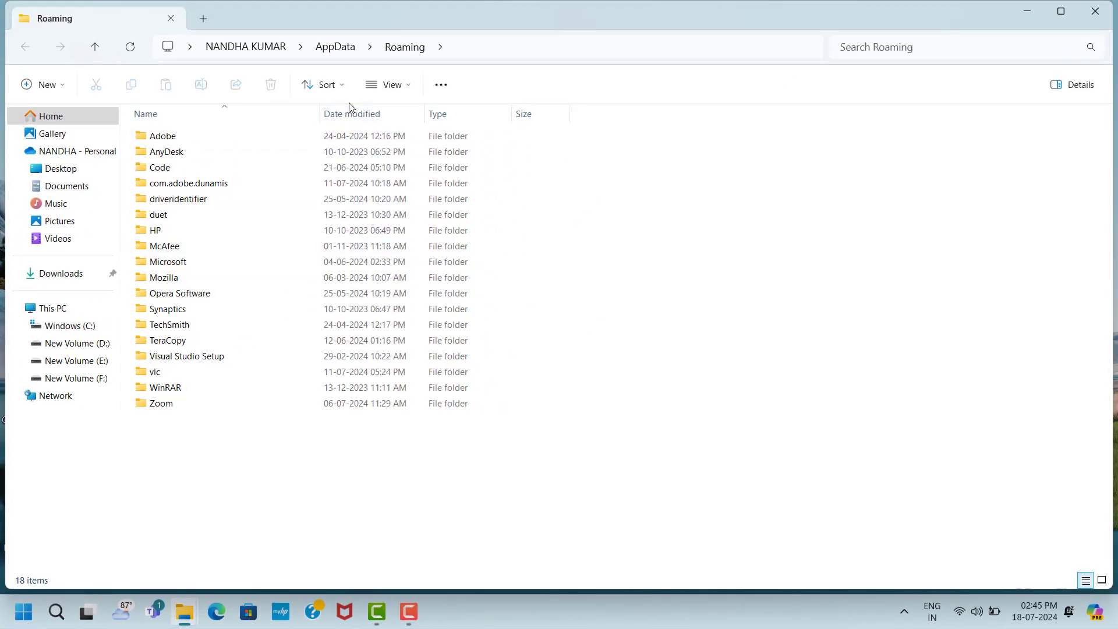
- Go up to the AppData folder and open the Temp folder inside Local
{"action": "left_click", "coordinate": [324, 50]}
{"action": "left_click", "coordinate": [189, 138]}
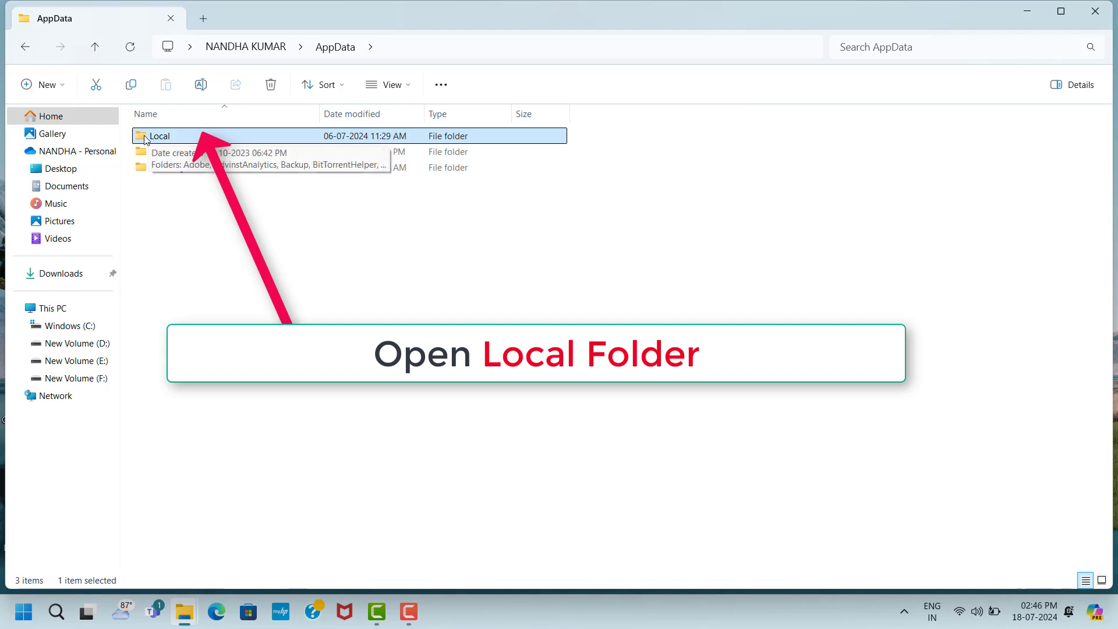
{"action": "double_click", "coordinate": [191, 138]}
{"action": "left_click", "coordinate": [231, 513]}
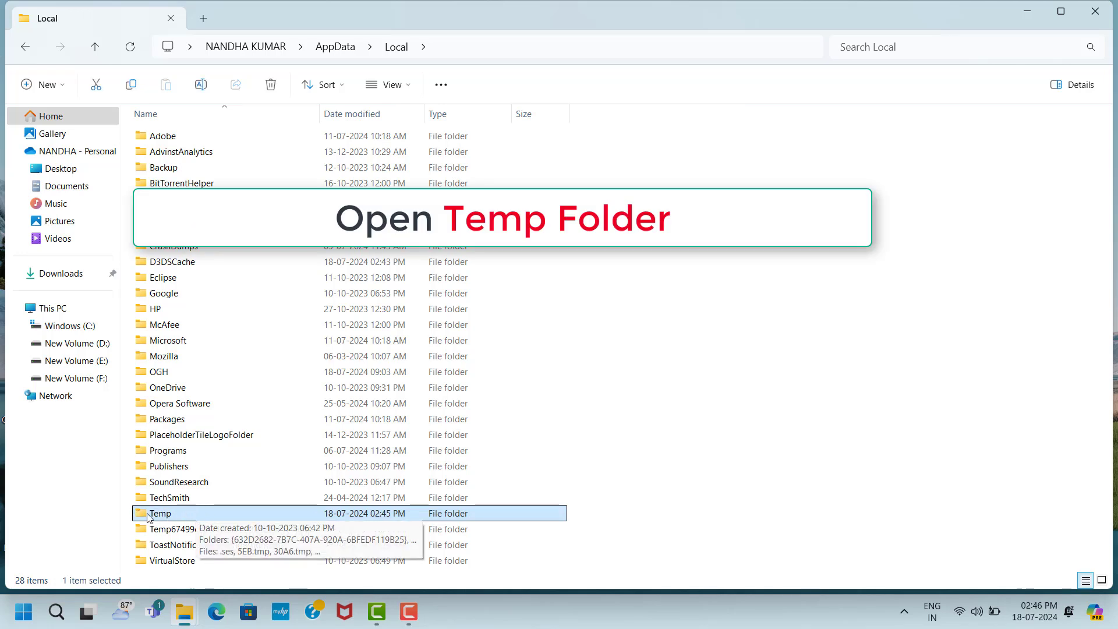
{"action": "double_click", "coordinate": [198, 513]}
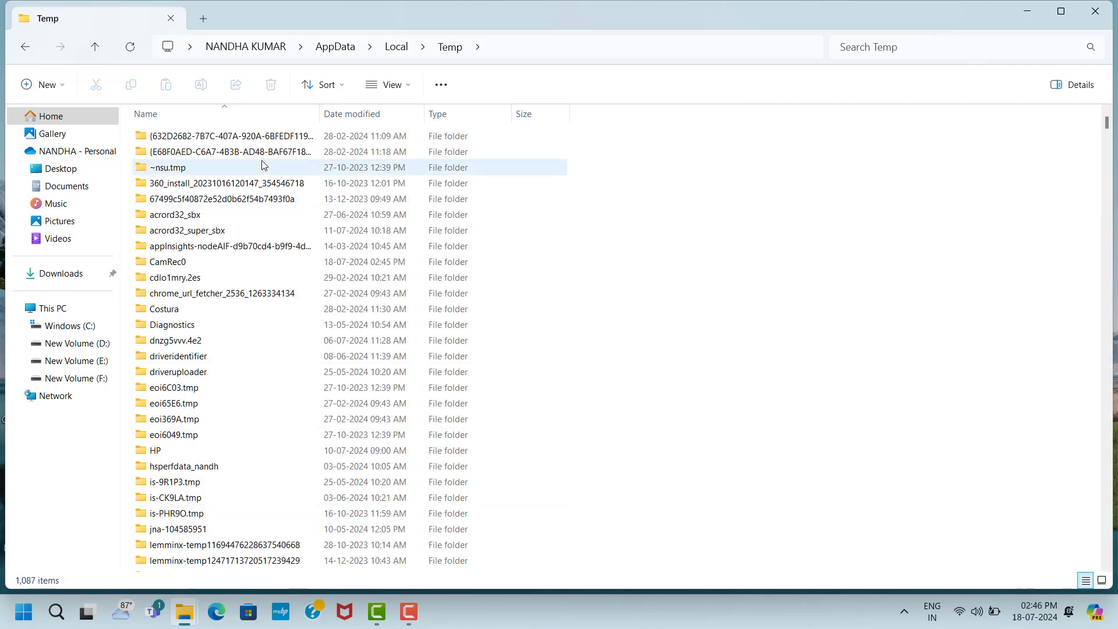
- Select all files and folders in the AppData Local Temp folder and bring up the options for deleting them
{"action": "left_click", "coordinate": [266, 137]}
{"action": "key", "text": "ctrl+a"}
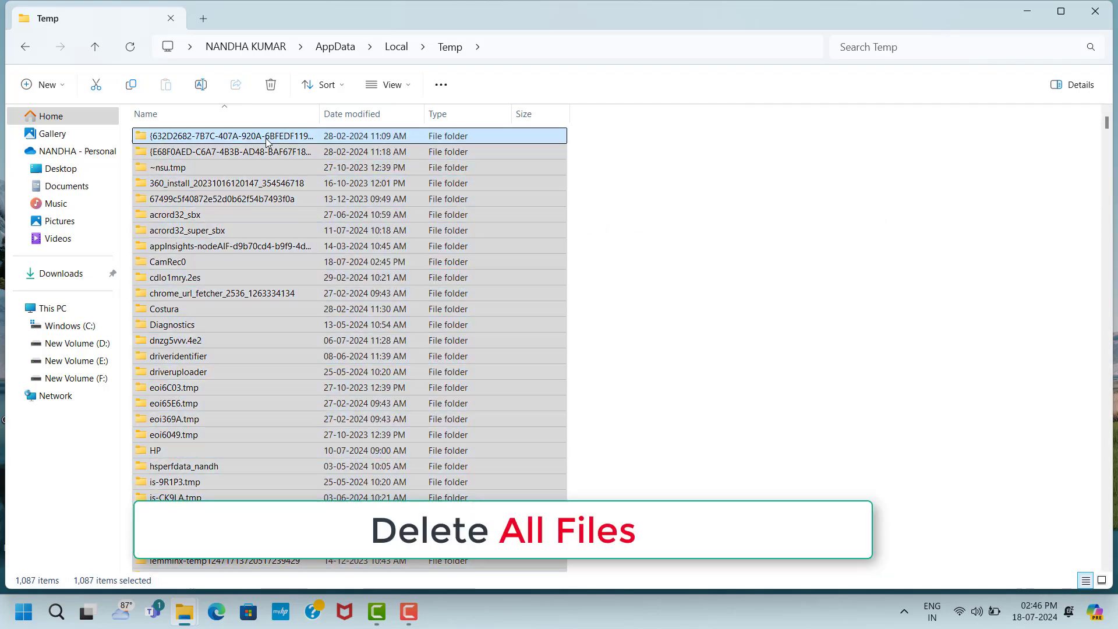
{"action": "right_click", "coordinate": [266, 140]}
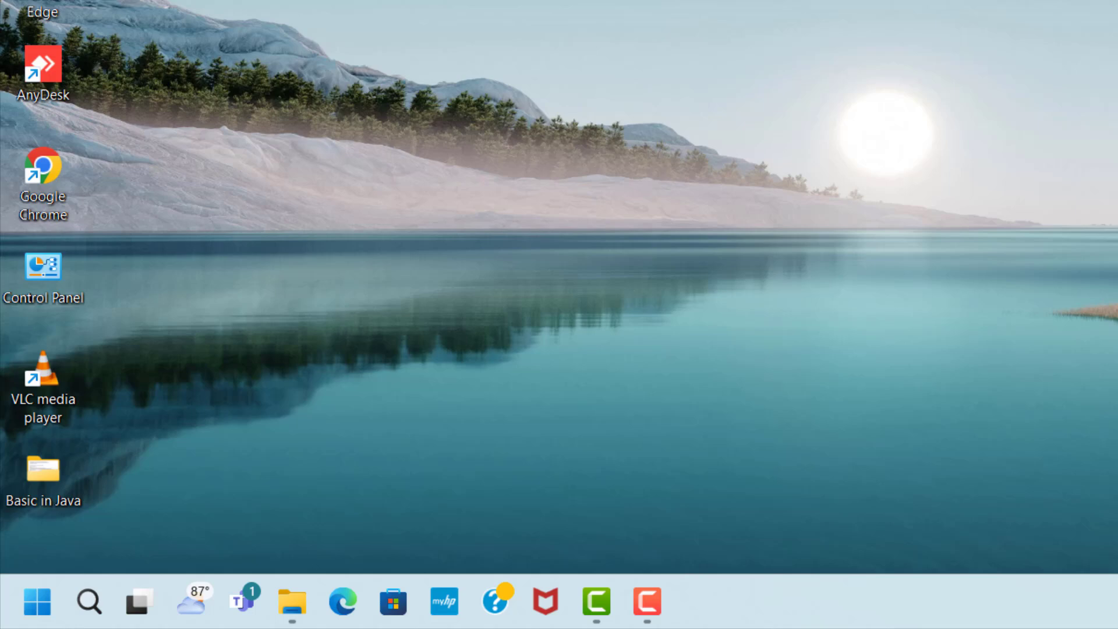
- Open the Windows Temp folder by running temp
{"action": "key", "text": "super+r"}
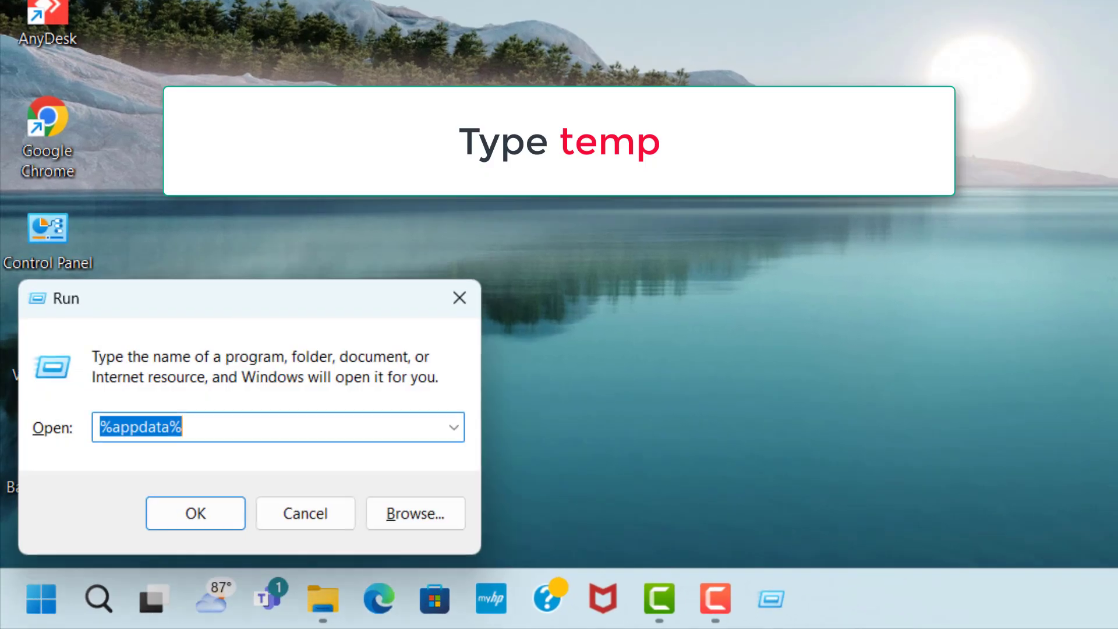
{"action": "type", "text": "temp"}
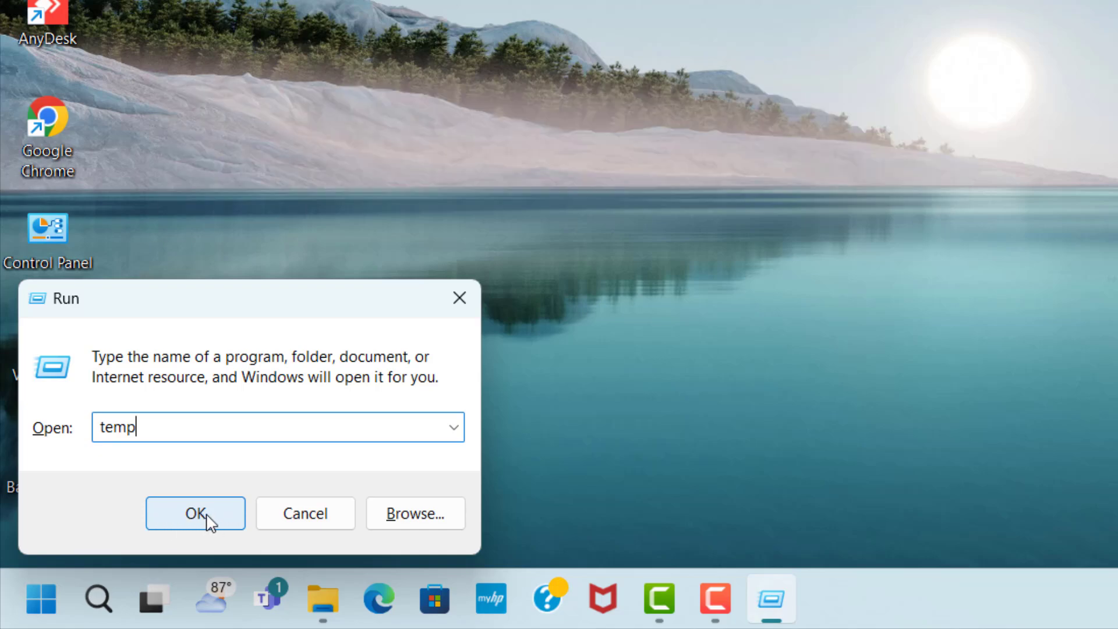
{"action": "left_click", "coordinate": [209, 518]}
- Select all files and folders in the Windows Temp folder and bring up the options for deleting them
{"action": "left_click", "coordinate": [287, 136]}
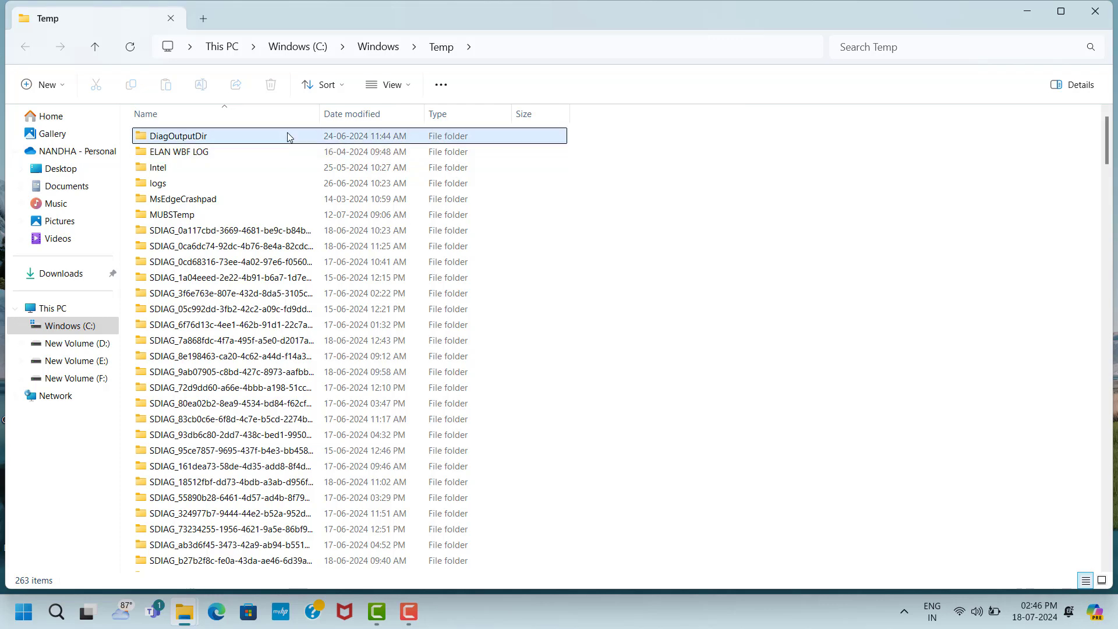
{"action": "key", "text": "ctrl+a"}
{"action": "right_click", "coordinate": [288, 136]}
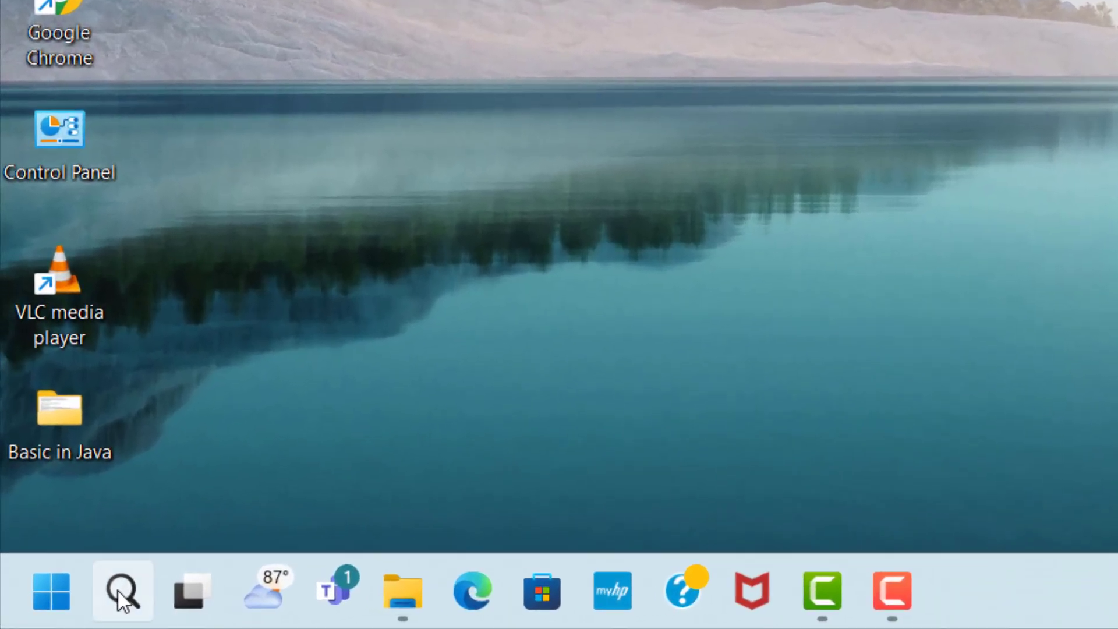
- Find the Check for updates setting with Windows search and start a Windows Update check
{"action": "left_click", "coordinate": [123, 598]}
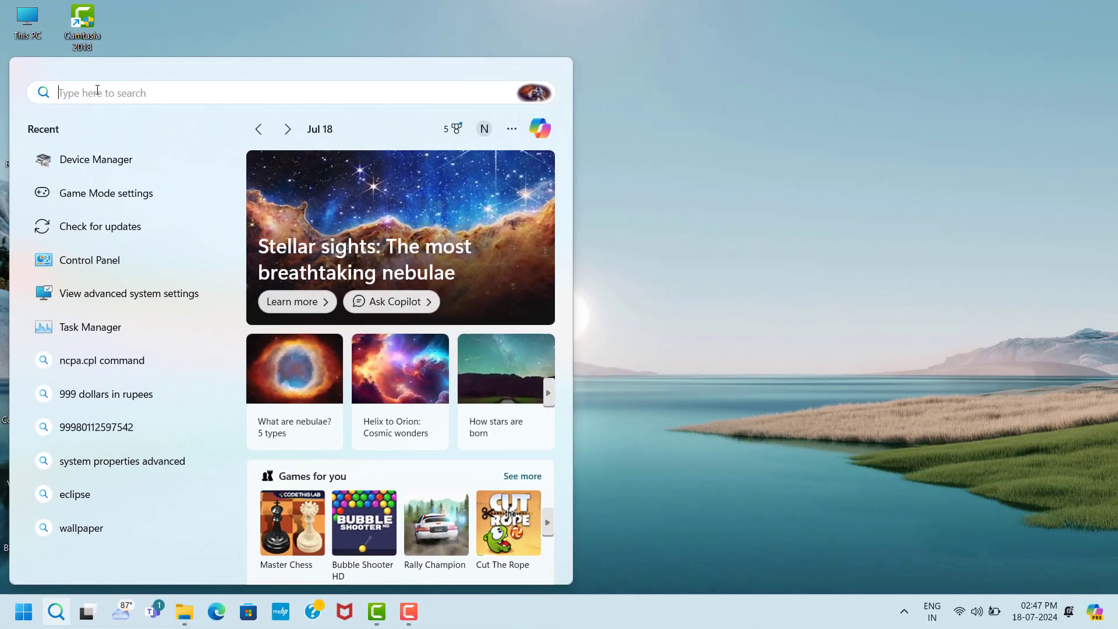
{"action": "type", "text": "che"}
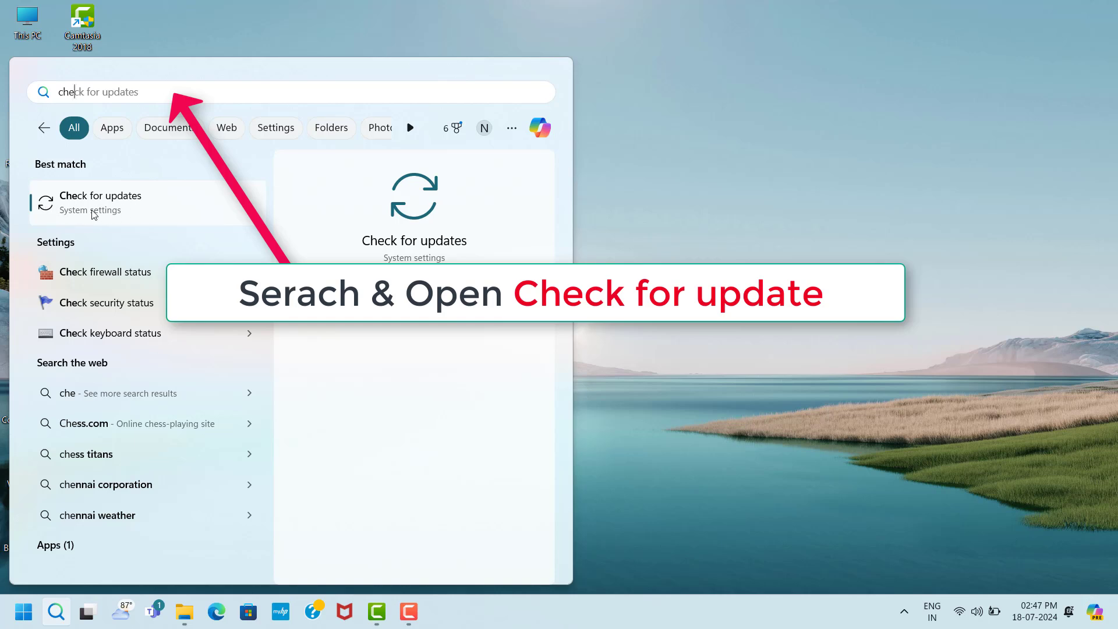
{"action": "left_click", "coordinate": [195, 214]}
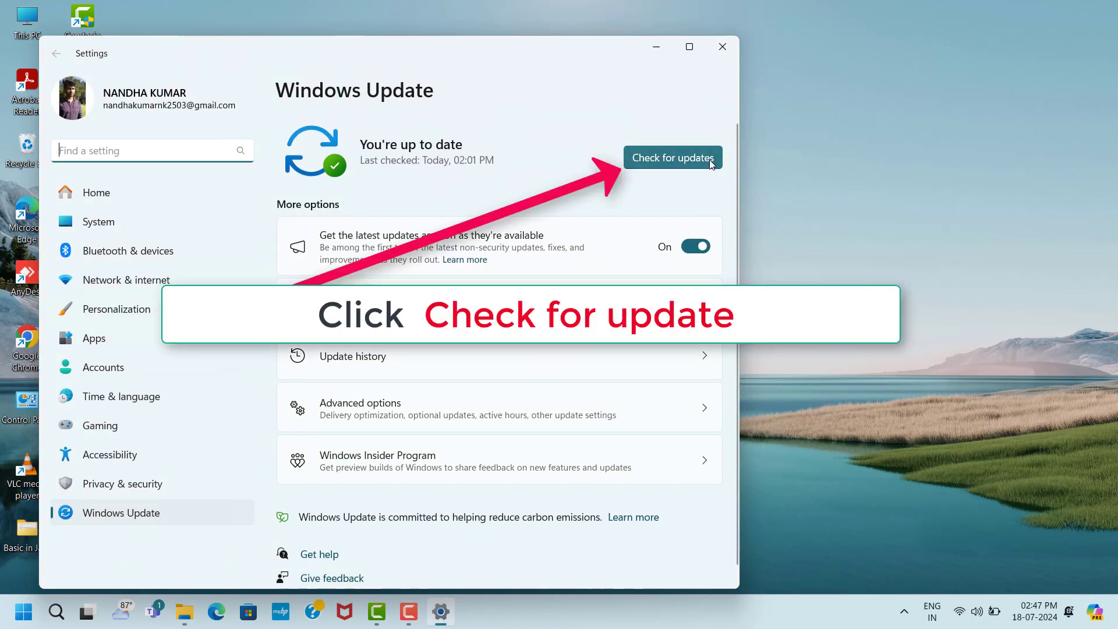
{"action": "left_click", "coordinate": [643, 164]}
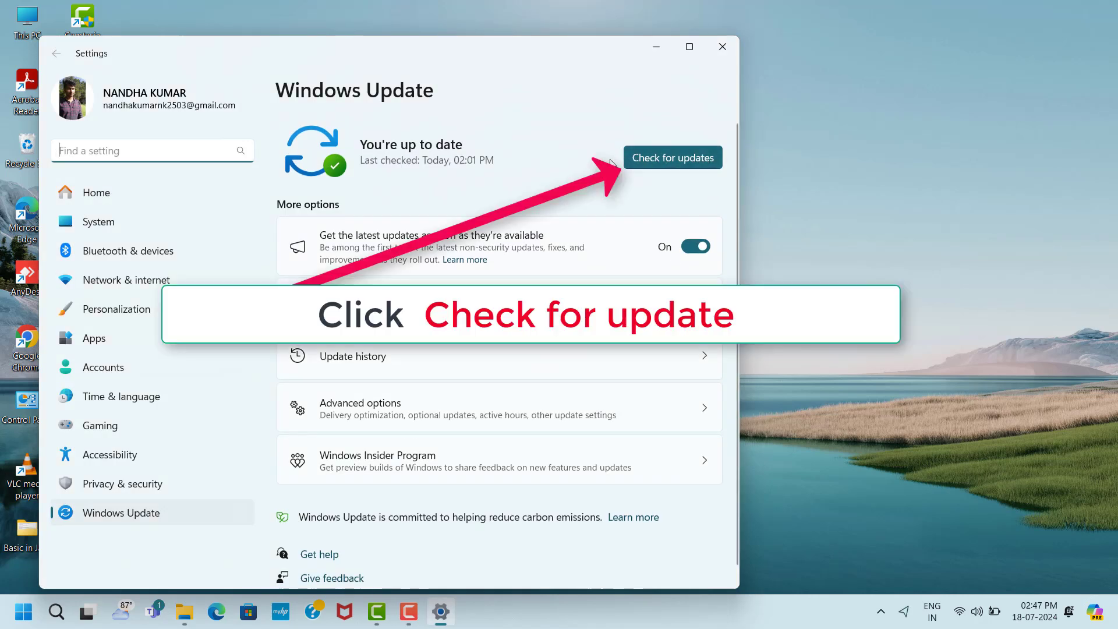
{"action": "left_click", "coordinate": [688, 162]}
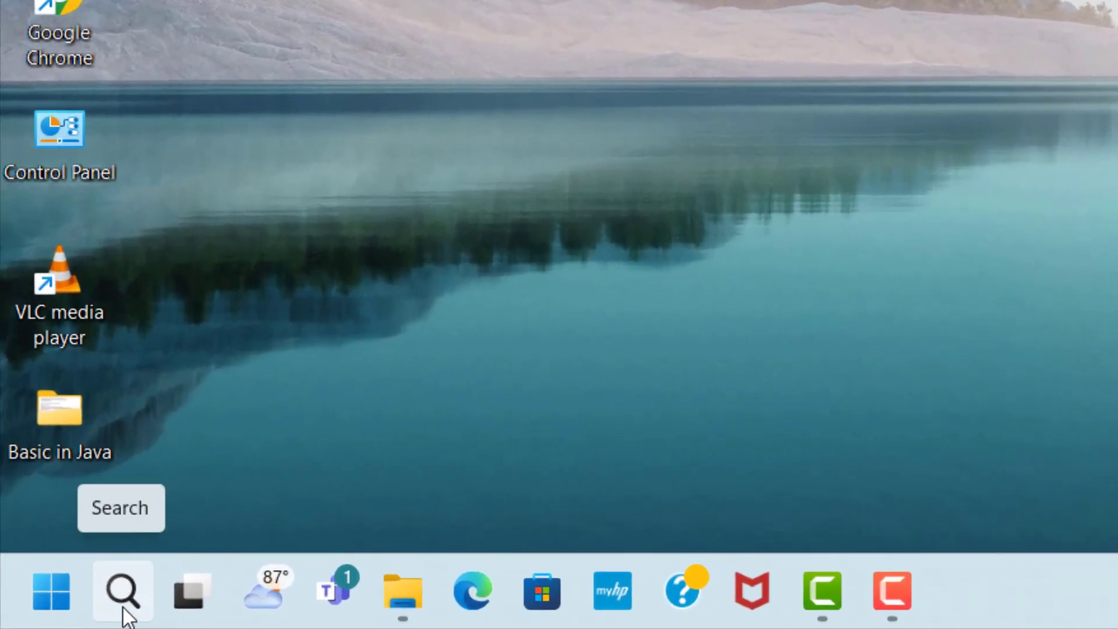
- Find the Game Mode settings with Windows search and turn on Game Mode
{"action": "left_click", "coordinate": [123, 608]}
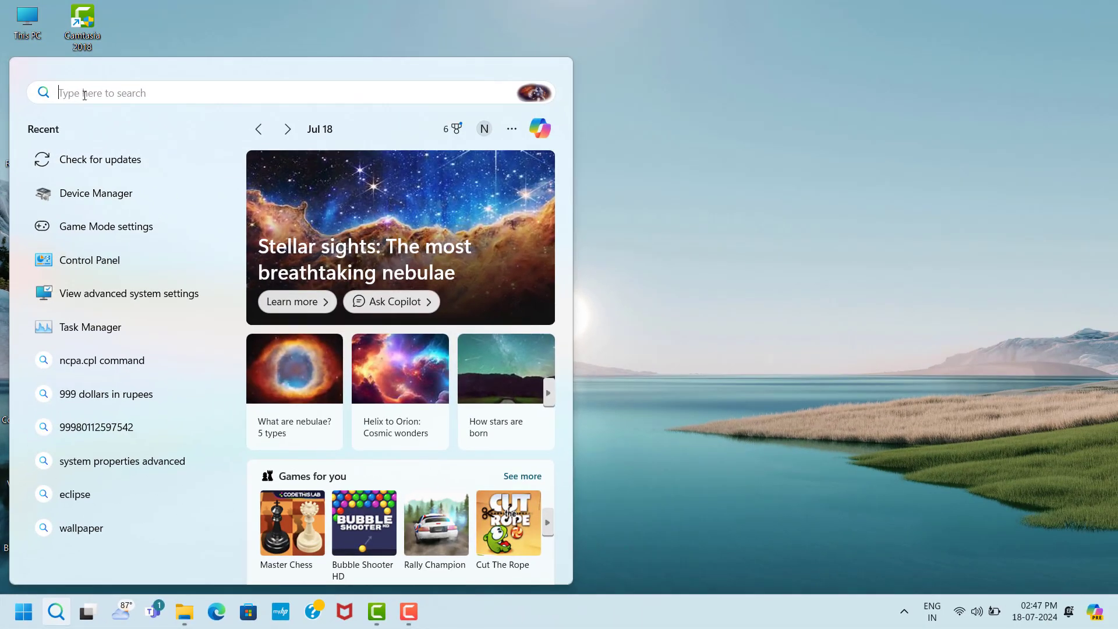
{"action": "type", "text": "game"}
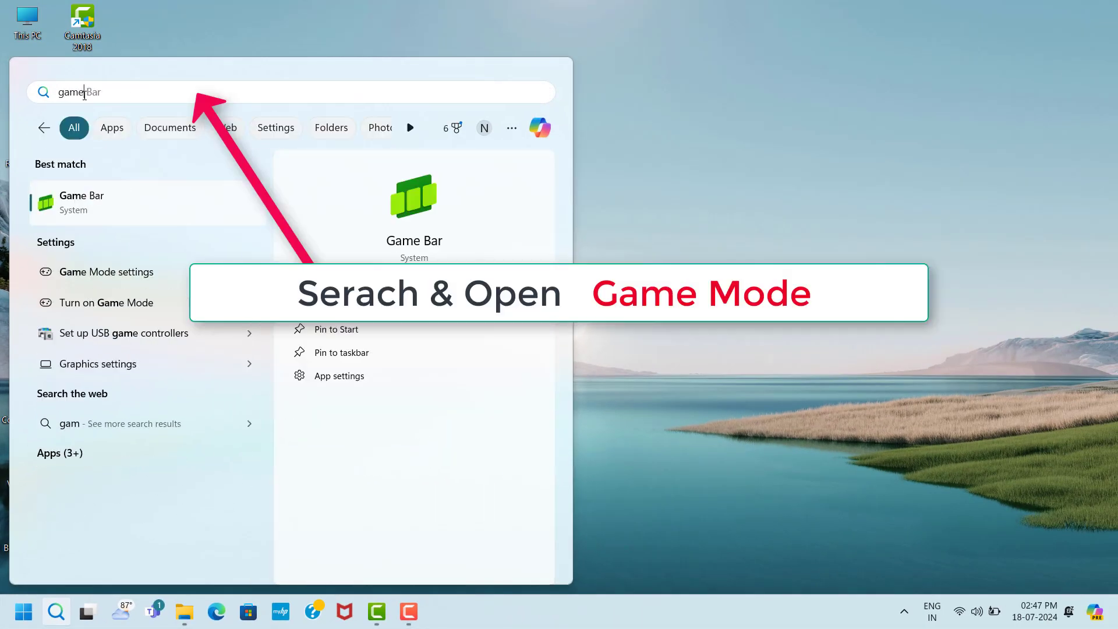
{"action": "type", "text": " m"}
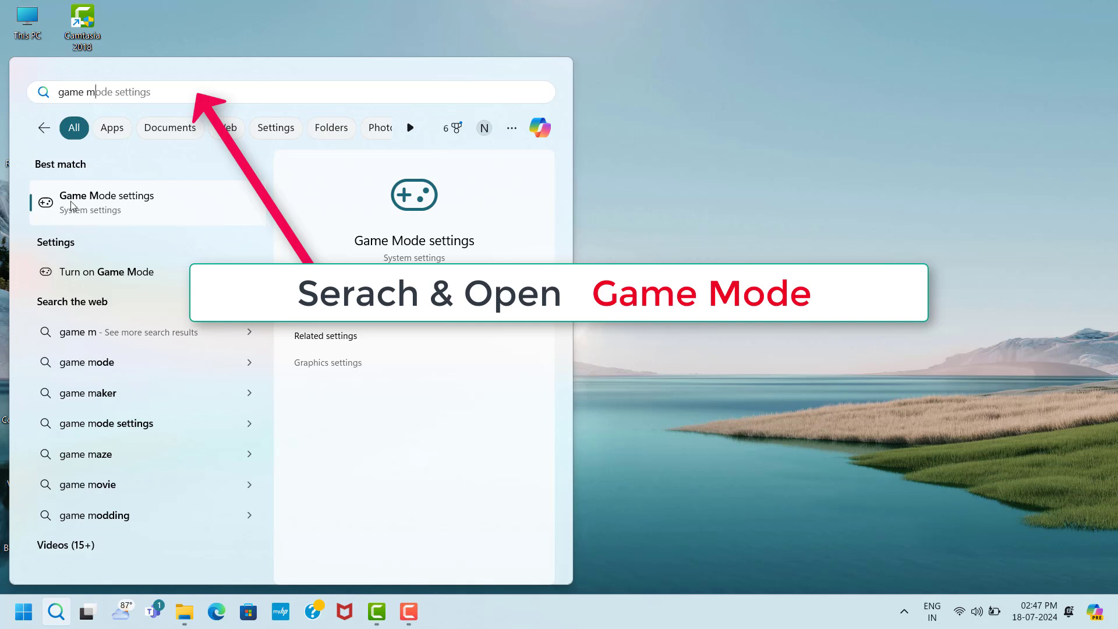
{"action": "left_click", "coordinate": [152, 207]}
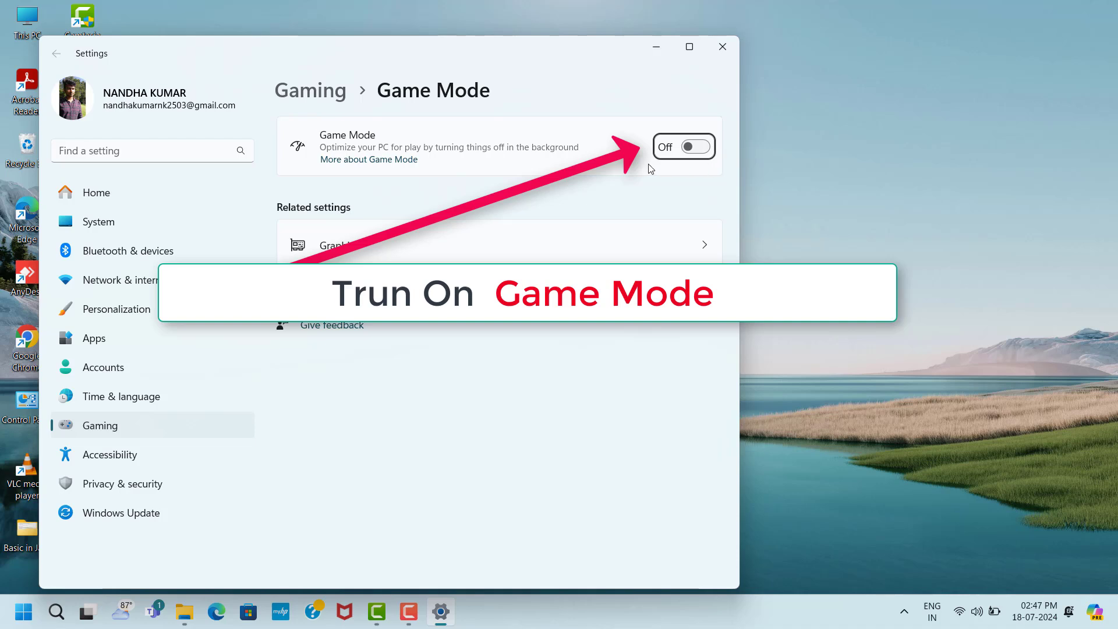
{"action": "left_click", "coordinate": [696, 147]}
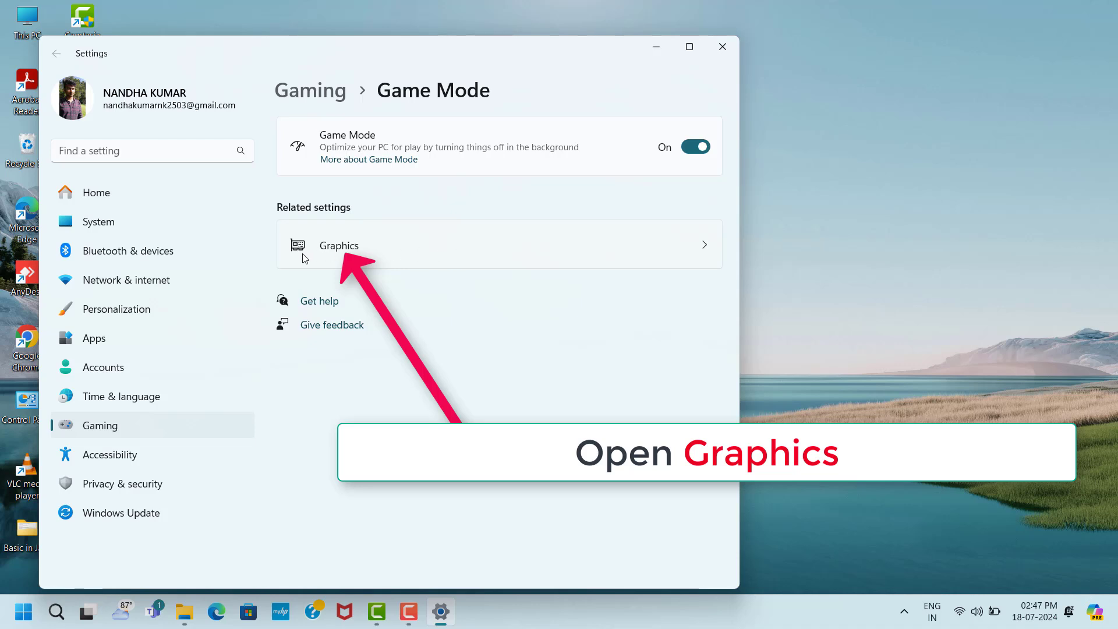
- Turn on Optimizations for windowed games in the default graphics settings
{"action": "left_click", "coordinate": [463, 247]}
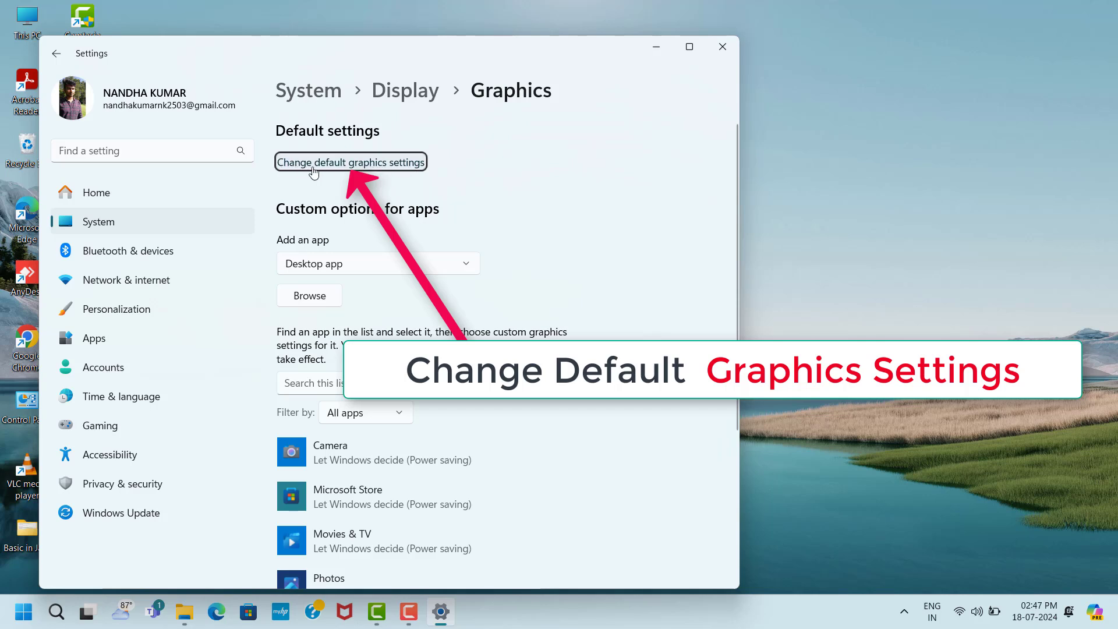
{"action": "left_click", "coordinate": [361, 164]}
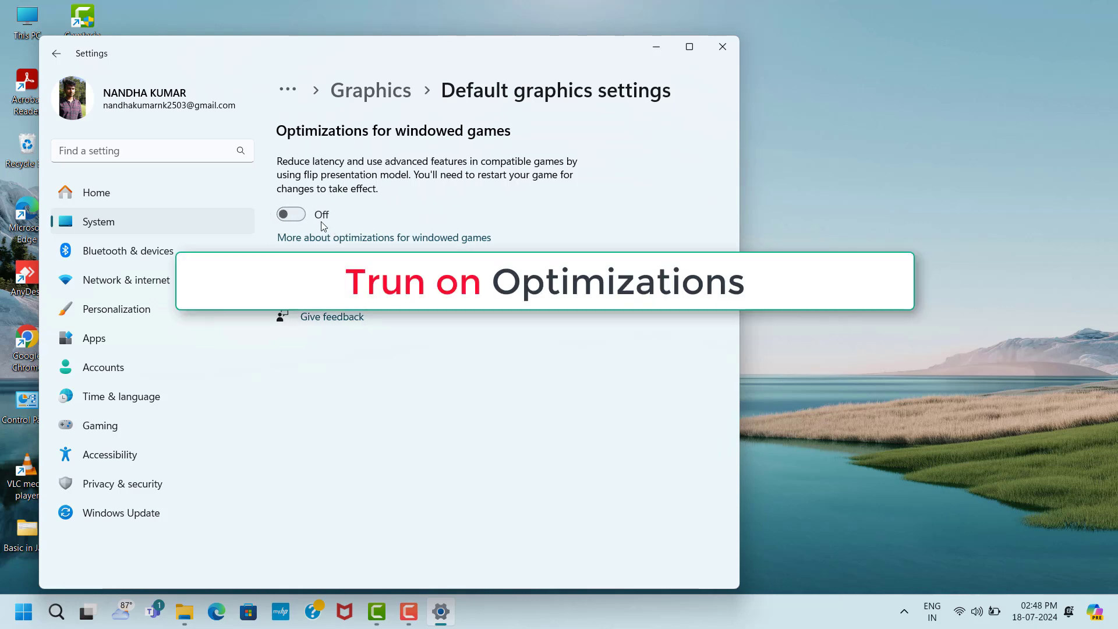
{"action": "left_click", "coordinate": [291, 214]}
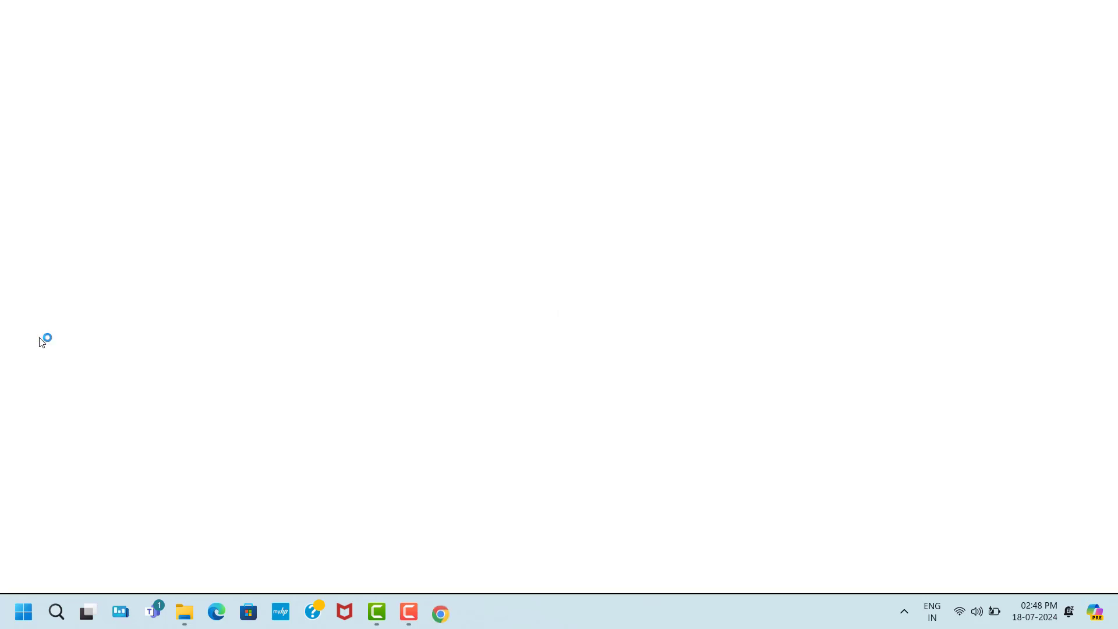
- In Google Chrome, search Google for "directx setup" and open Microsoft's DirectX End-User Runtime Web Installer page
{"action": "left_click", "coordinate": [414, 324]}
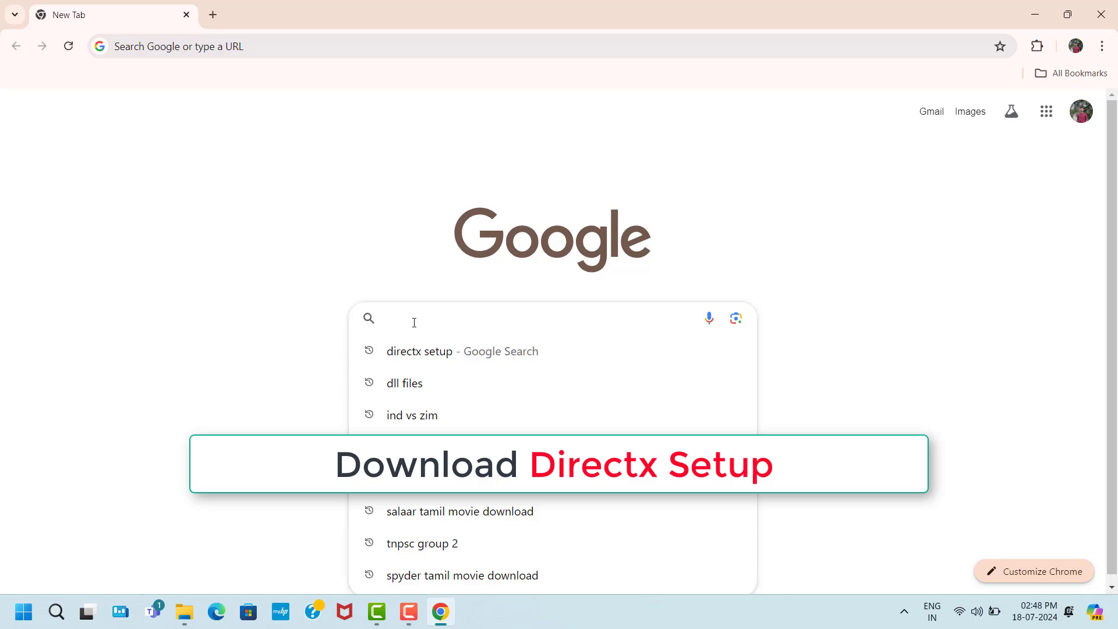
{"action": "type", "text": "di"}
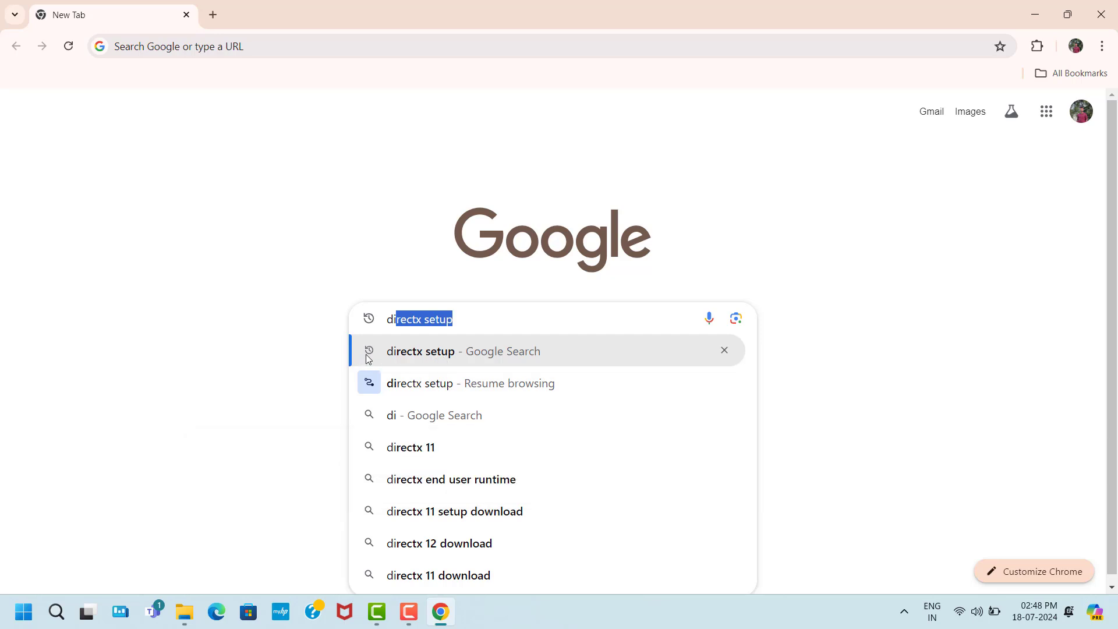
{"action": "left_click", "coordinate": [446, 356]}
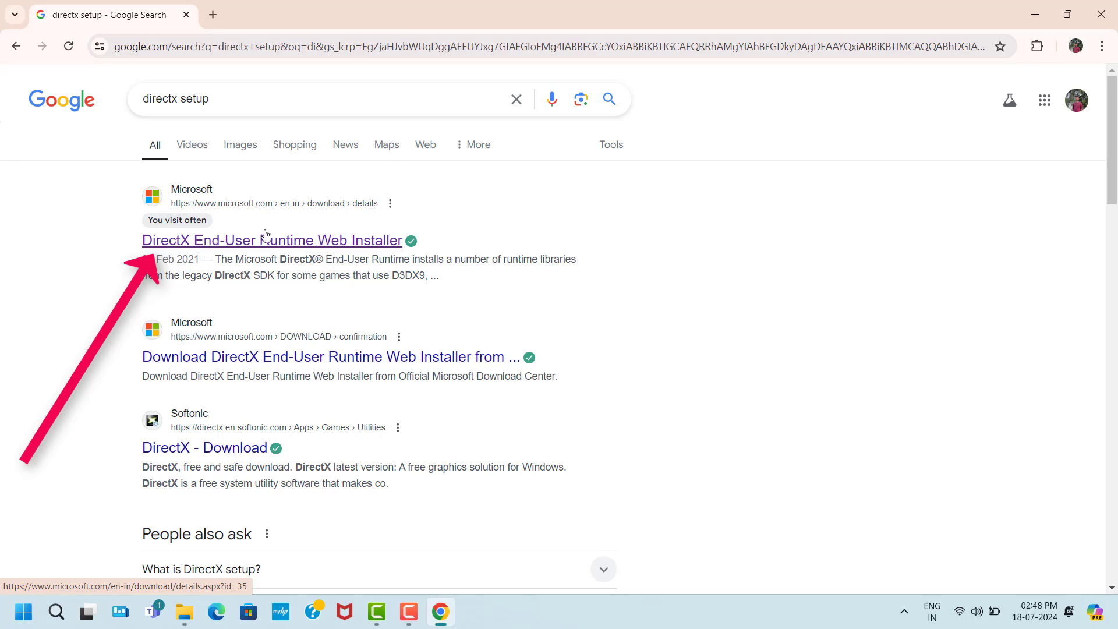
{"action": "left_click", "coordinate": [293, 242]}
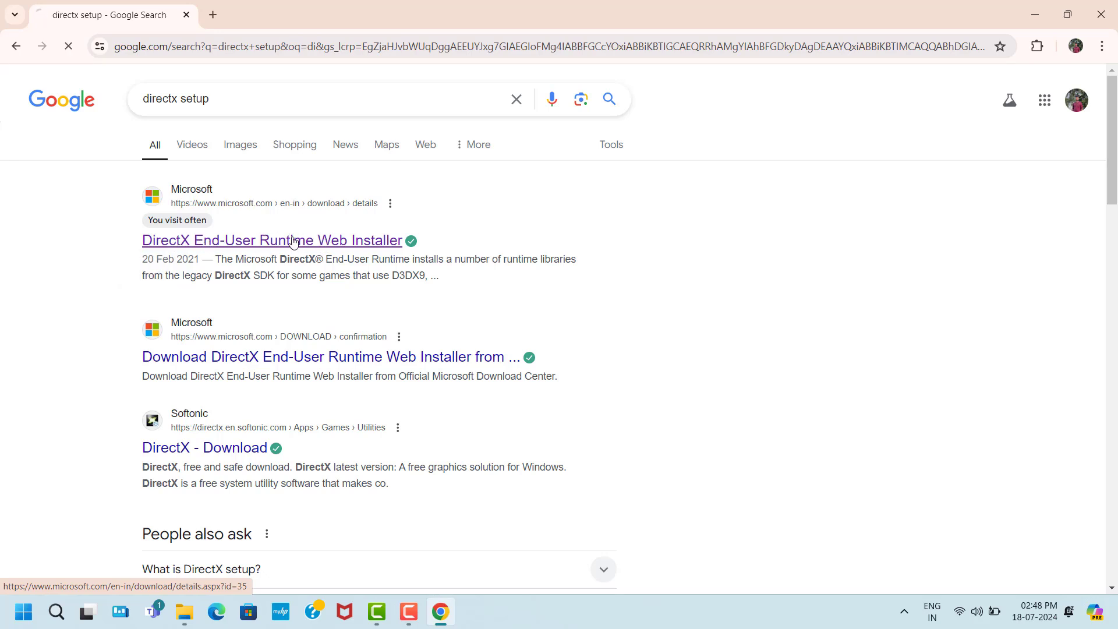
- Download the DirectX web installer dxwebsetup.exe from the Microsoft page and launch it
{"action": "scroll", "coordinate": [480, 270], "scroll_direction": "down", "scroll_amount": 5}
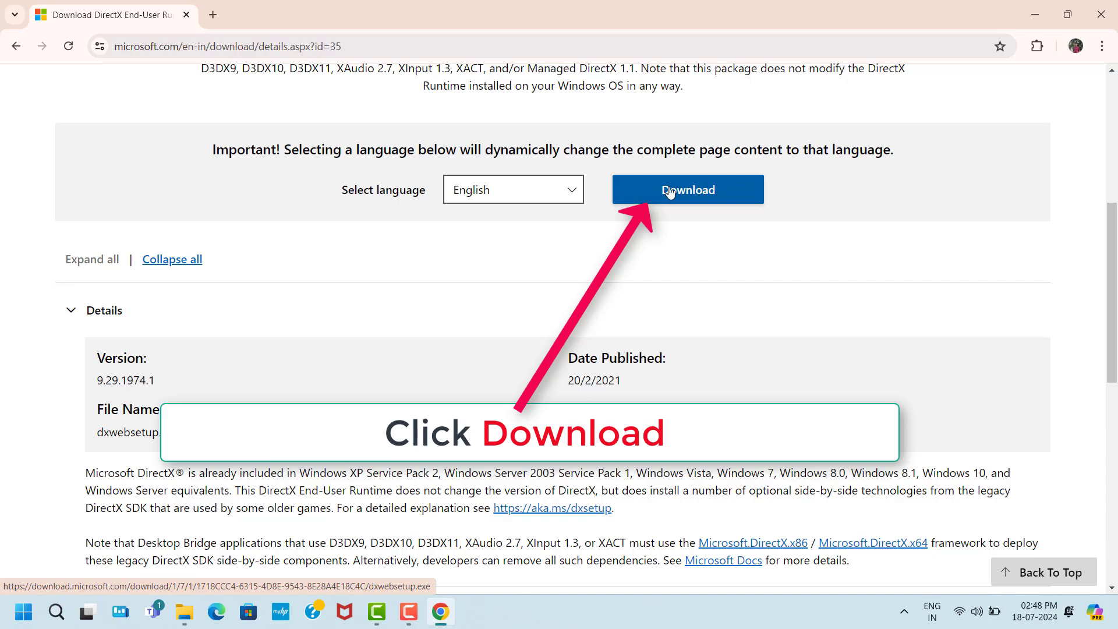
{"action": "left_click", "coordinate": [711, 197]}
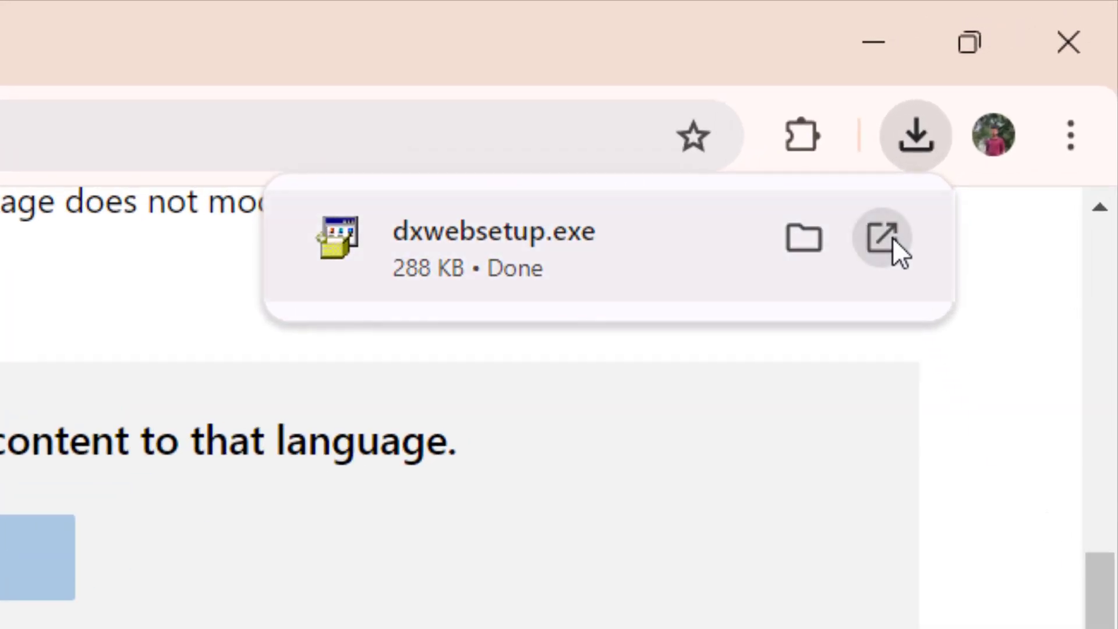
{"action": "left_click", "coordinate": [891, 238]}
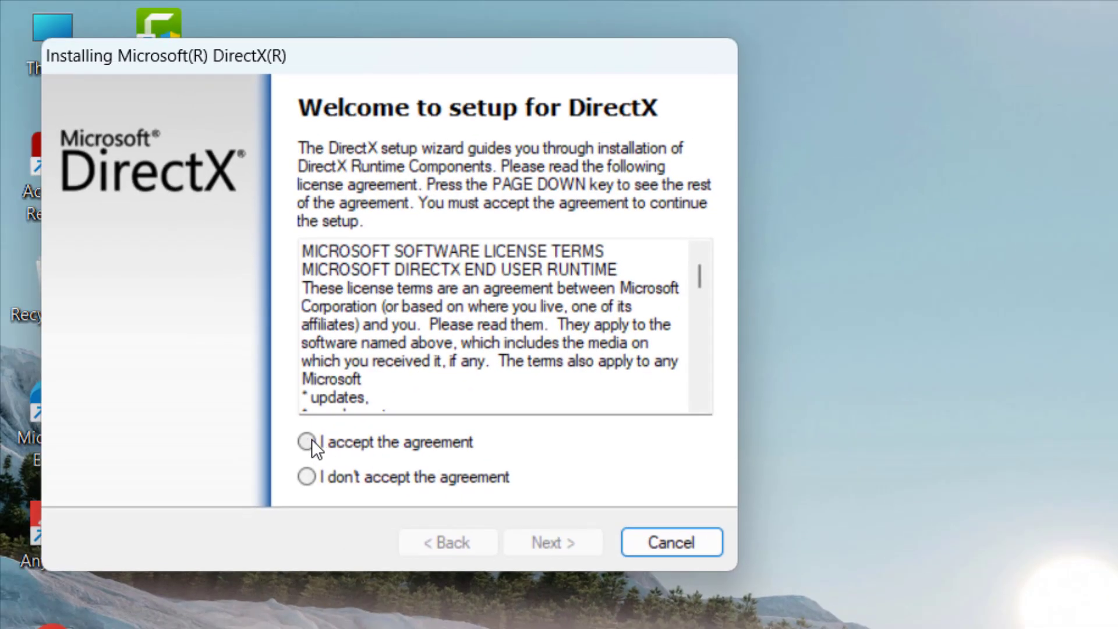
- Accept the DirectX license agreement, continue through the setup wizard and finish it
{"action": "left_click", "coordinate": [307, 442]}
{"action": "left_click", "coordinate": [579, 546]}
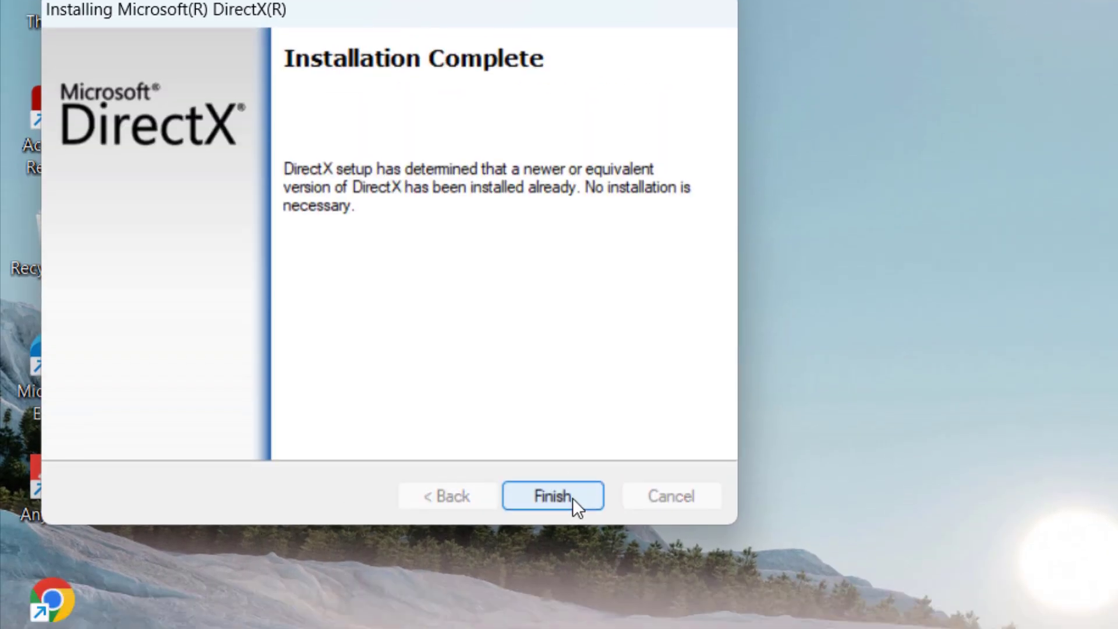
{"action": "left_click", "coordinate": [572, 544]}
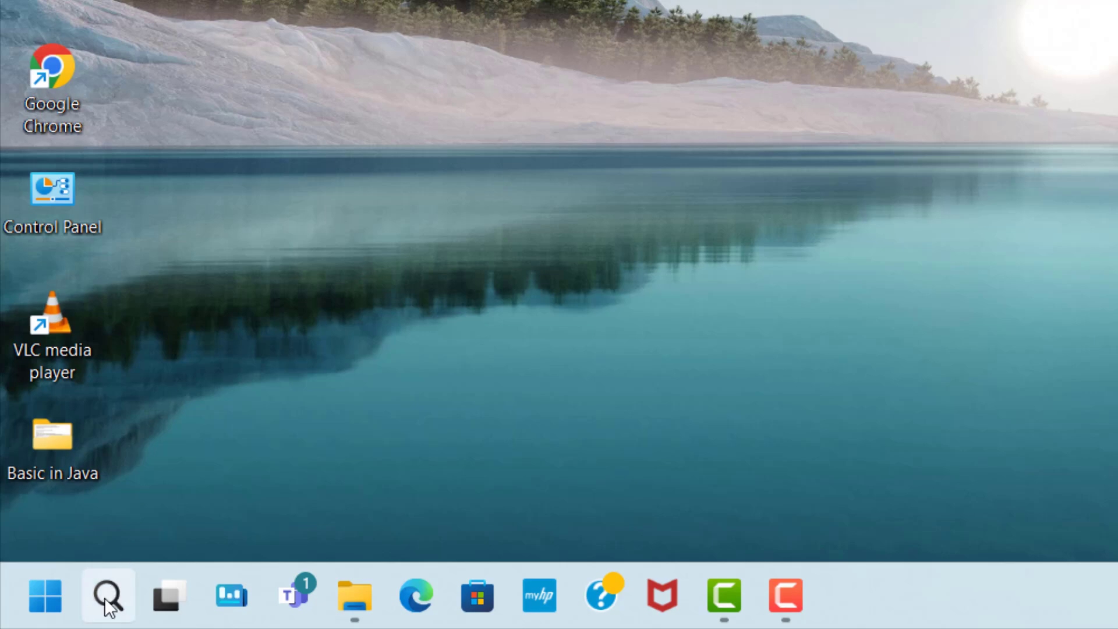
- Open Device Manager through Windows search and expand the Display adapters category
{"action": "left_click", "coordinate": [106, 603]}
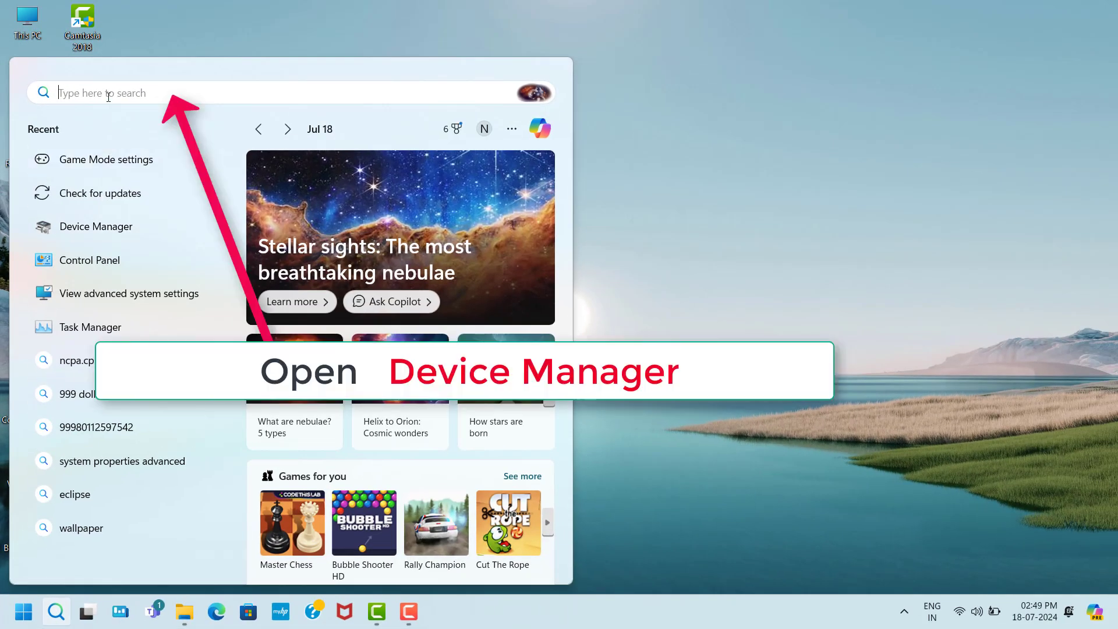
{"action": "type", "text": "dev"}
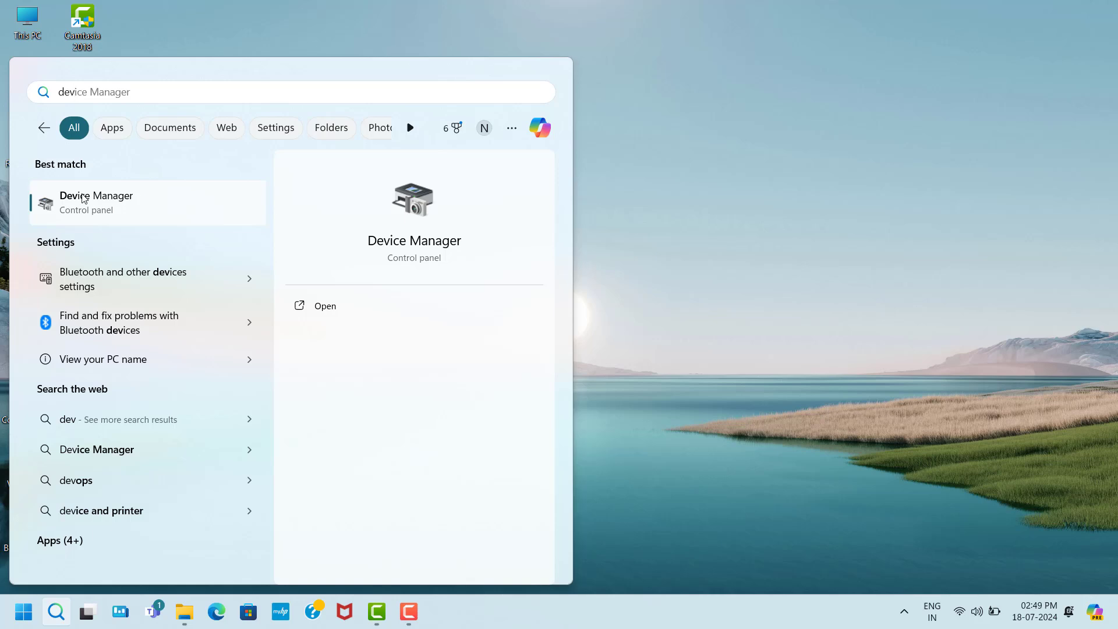
{"action": "left_click", "coordinate": [143, 199]}
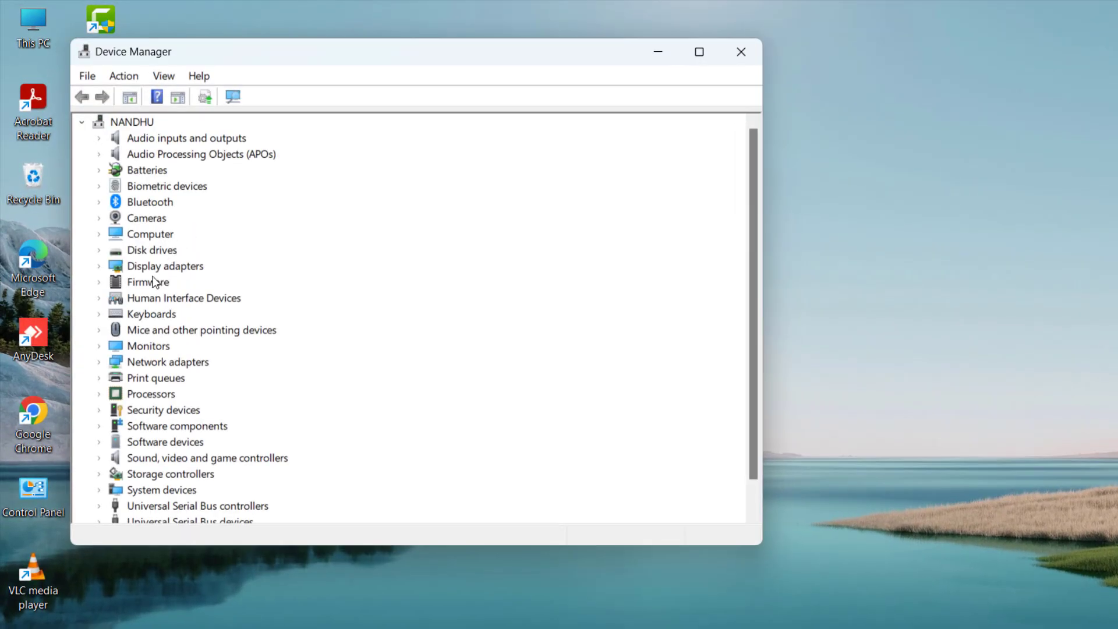
{"action": "left_click", "coordinate": [140, 266]}
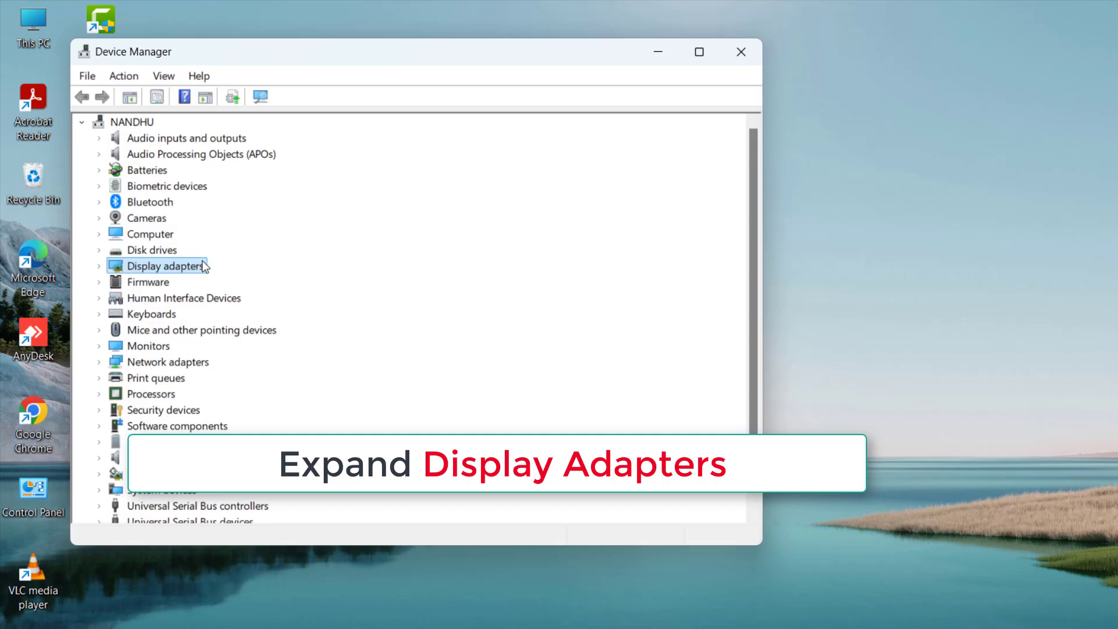
{"action": "left_click", "coordinate": [100, 266]}
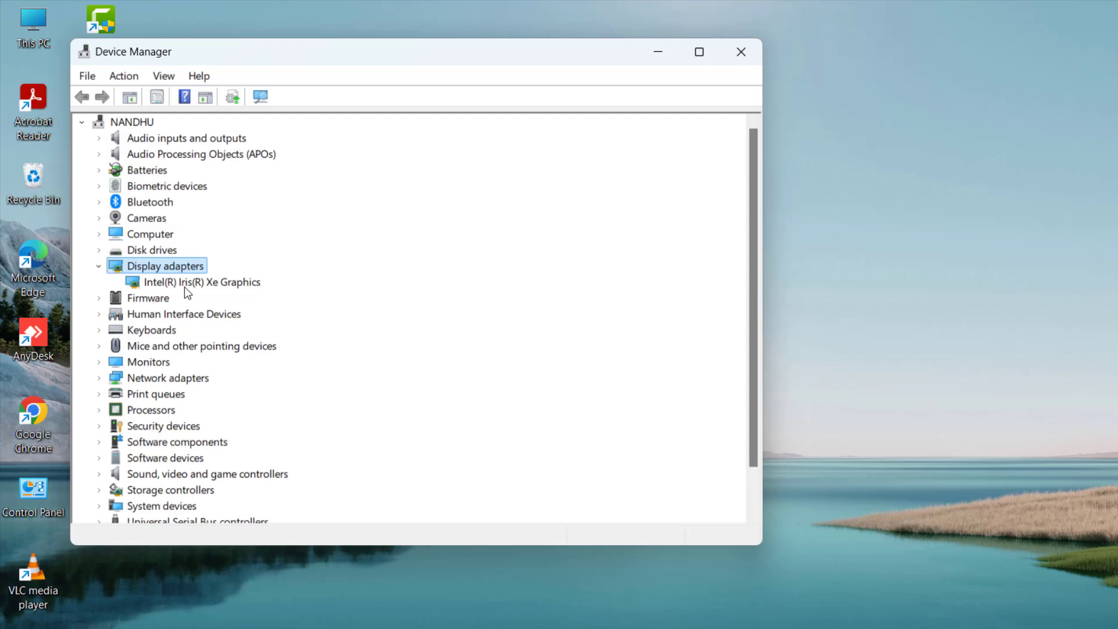
- Update the Intel(R) Iris(R) Xe Graphics driver by browsing the computer and installing the Intel(R) Iris(R) Xe Graphics model from the available drivers list
{"action": "left_click", "coordinate": [155, 283]}
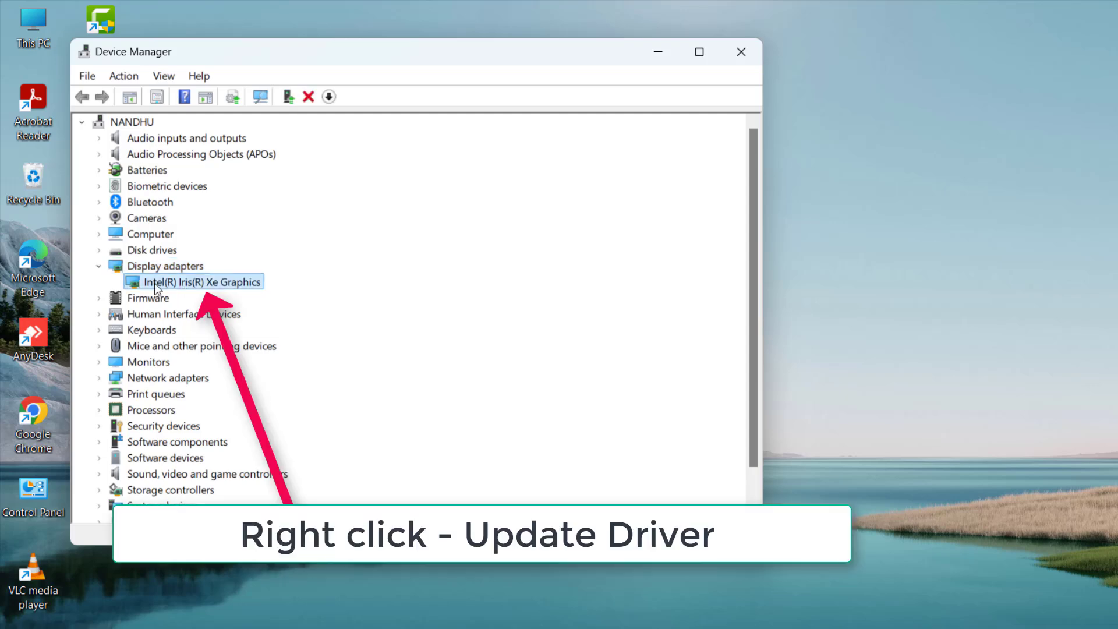
{"action": "right_click", "coordinate": [236, 284]}
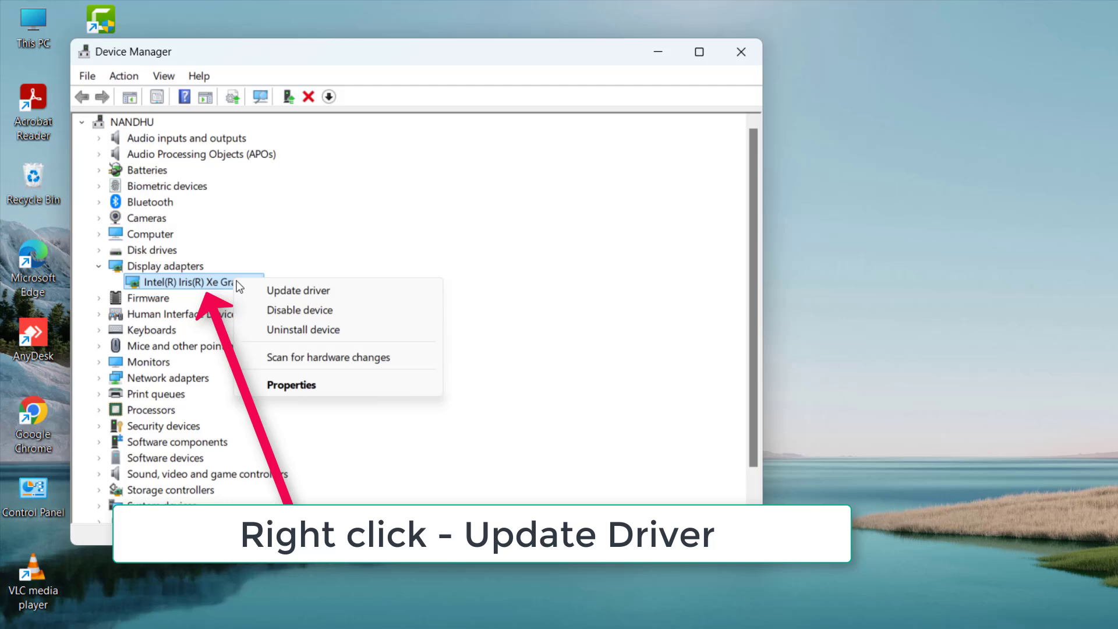
{"action": "left_click", "coordinate": [313, 290]}
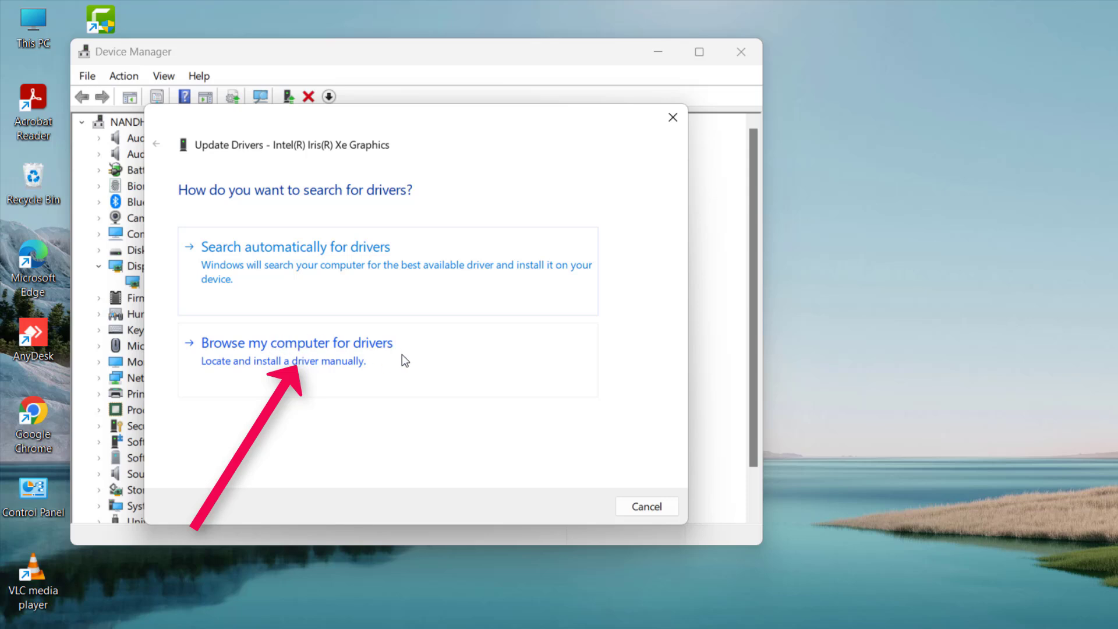
{"action": "left_click", "coordinate": [299, 354]}
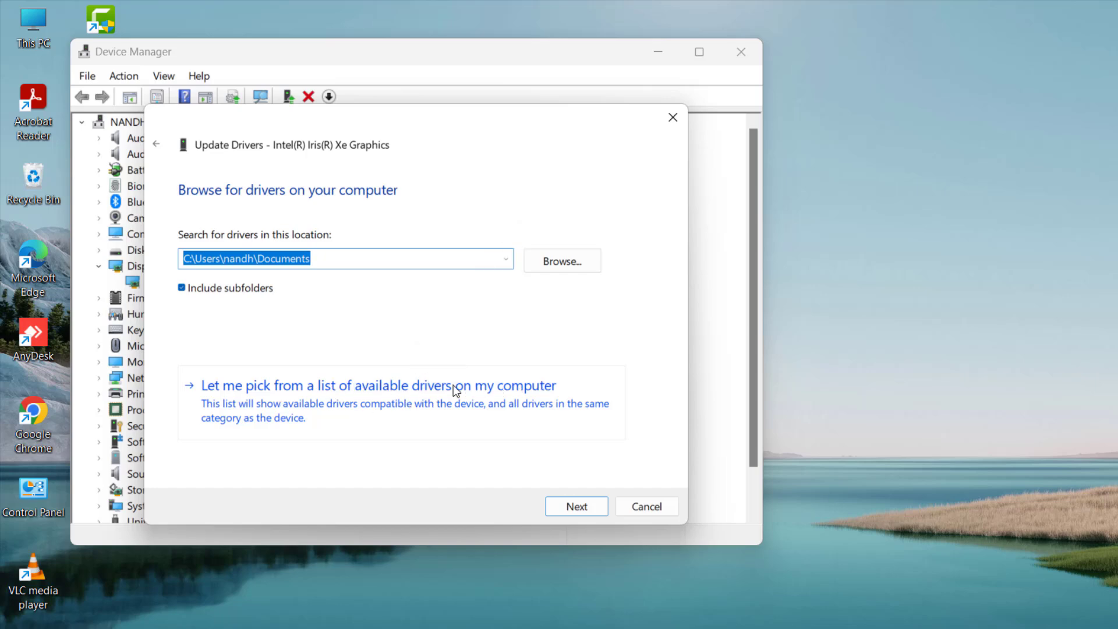
{"action": "left_click", "coordinate": [428, 398]}
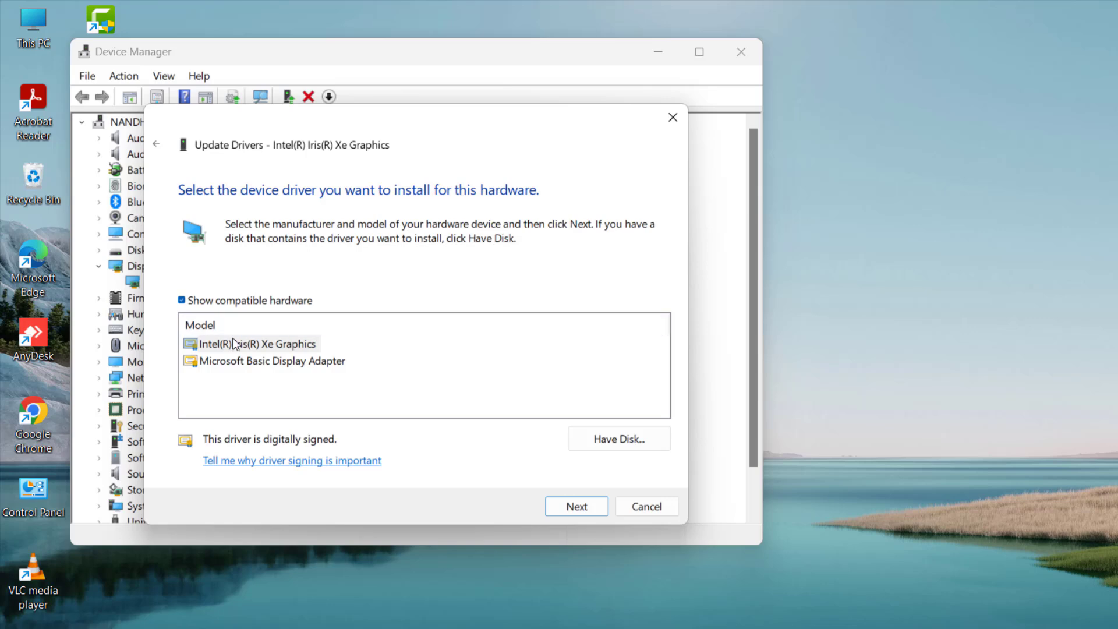
{"action": "left_click", "coordinate": [219, 344]}
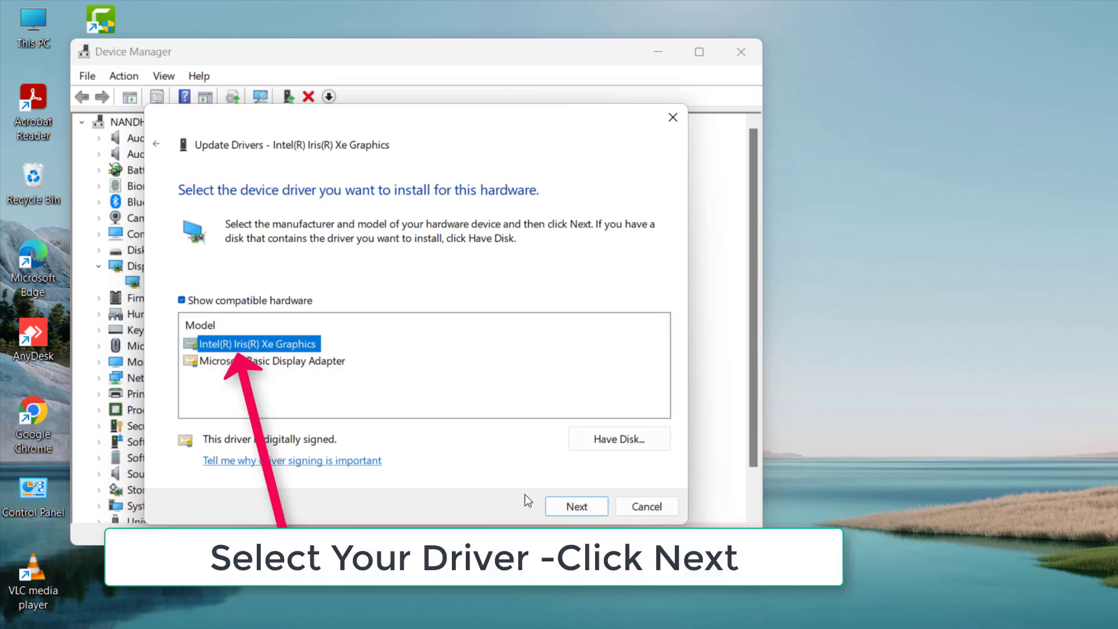
{"action": "left_click", "coordinate": [586, 506]}
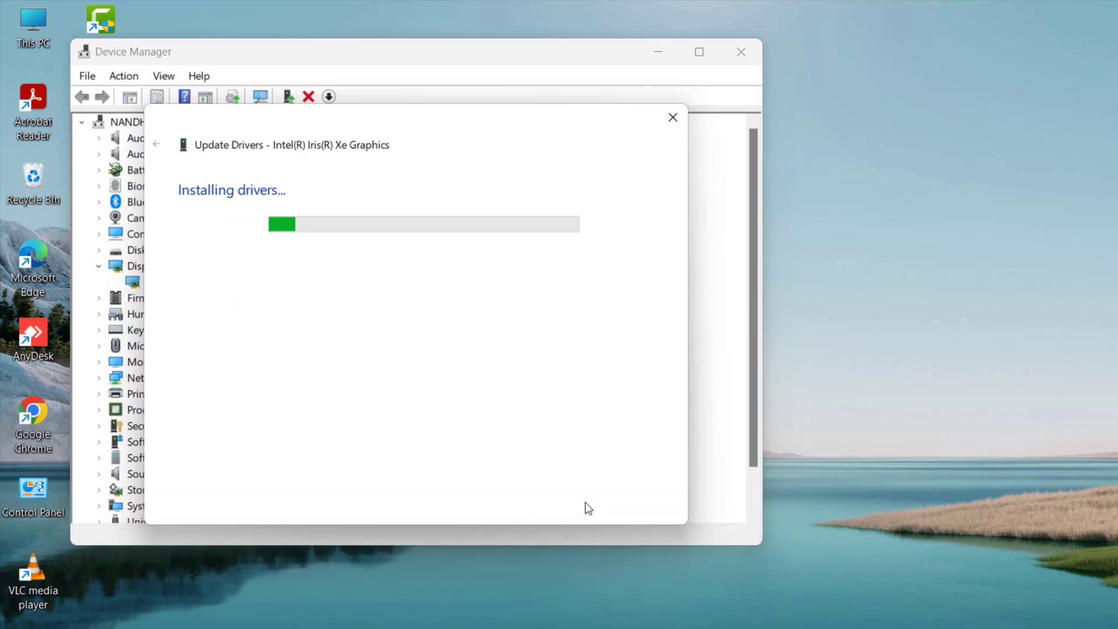